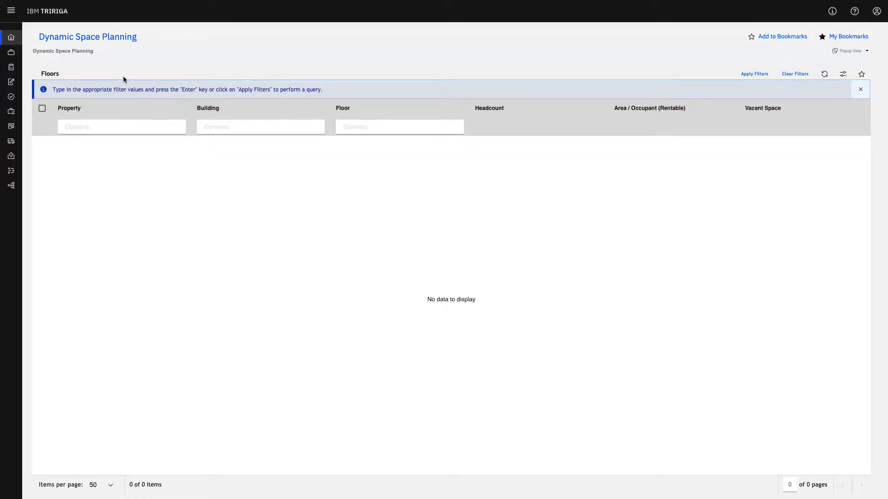
# Step: Filter floors by building 'charlotte' and open Charlotte Watson Center's 01 - First Floor record
pyautogui.click(220, 125)
pyautogui.write('charlotte')
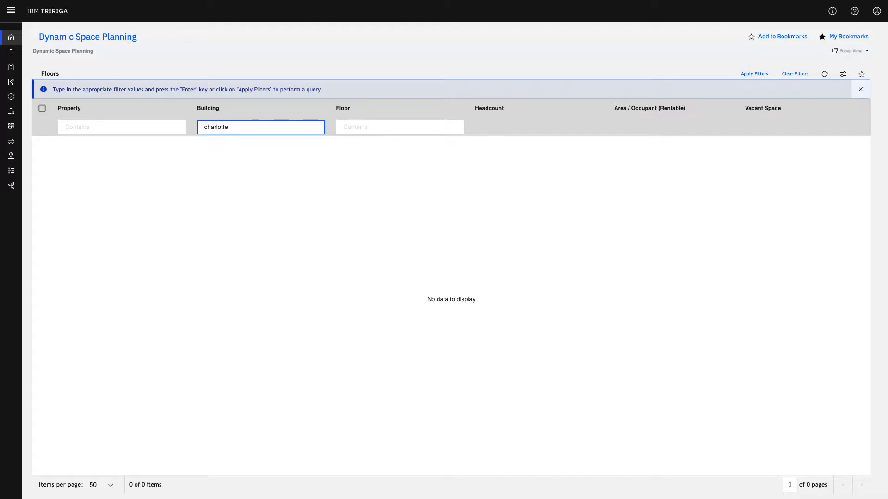
pyautogui.press('Return')
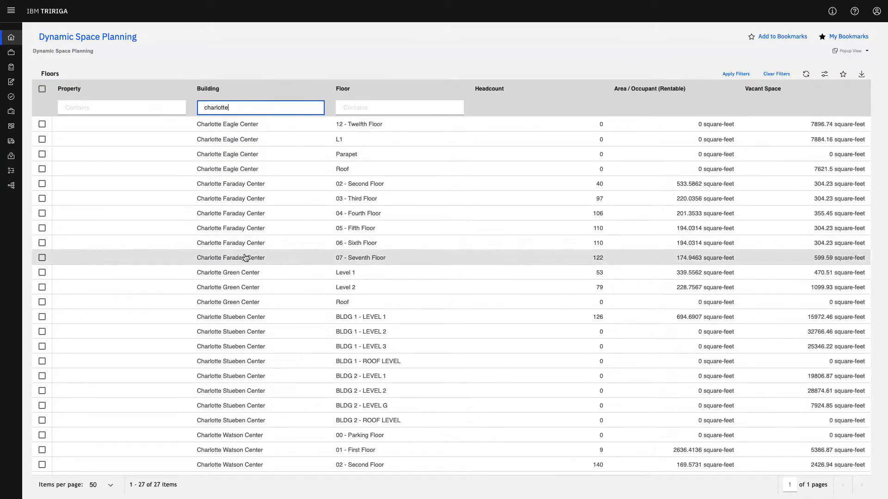
pyautogui.scroll(-2, 246, 257)
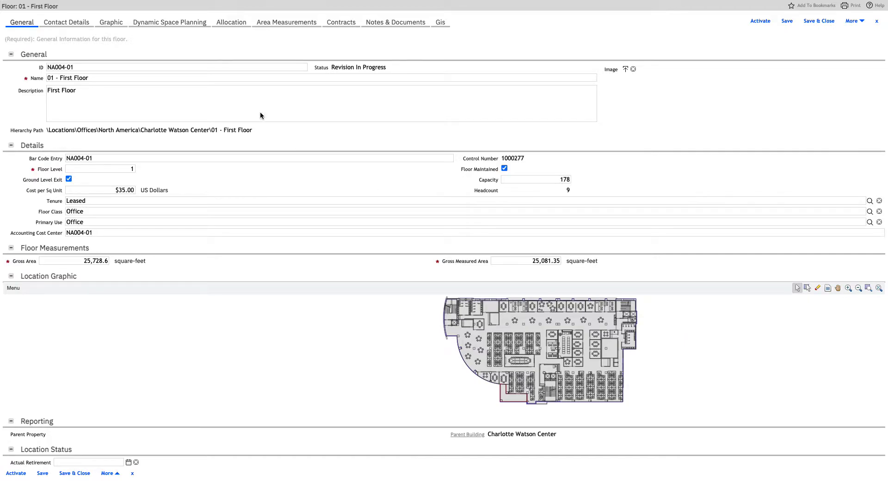
# Step: Open the floor's Dynamic Space Planning floorplan and expand its legend and display options panel
pyautogui.click(178, 28)
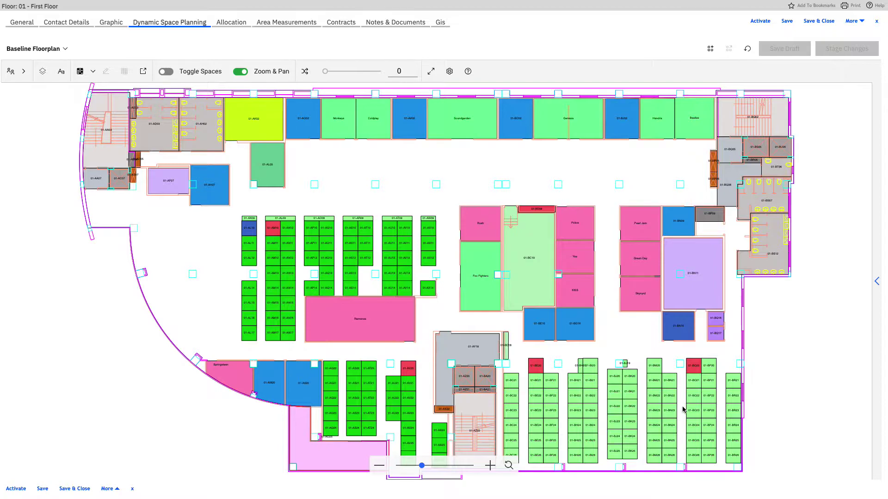
pyautogui.click(877, 283)
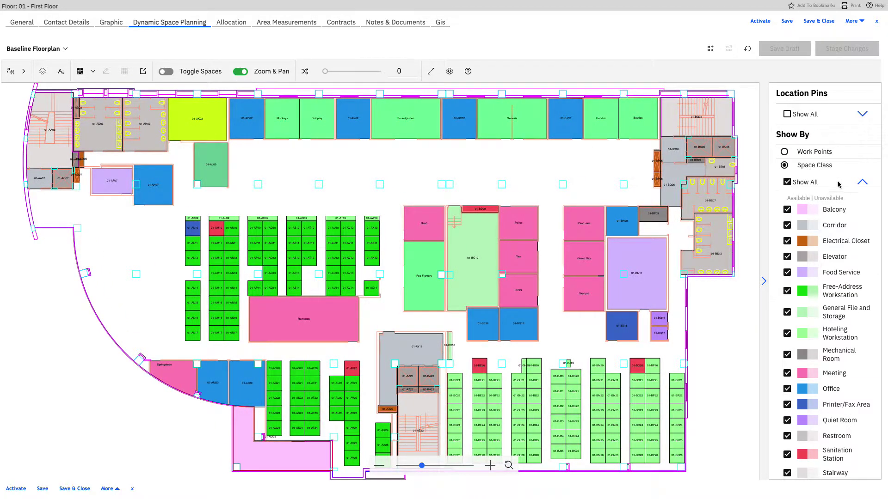
pyautogui.scroll(-3, 834, 213)
pyautogui.scroll(-8, 835, 213)
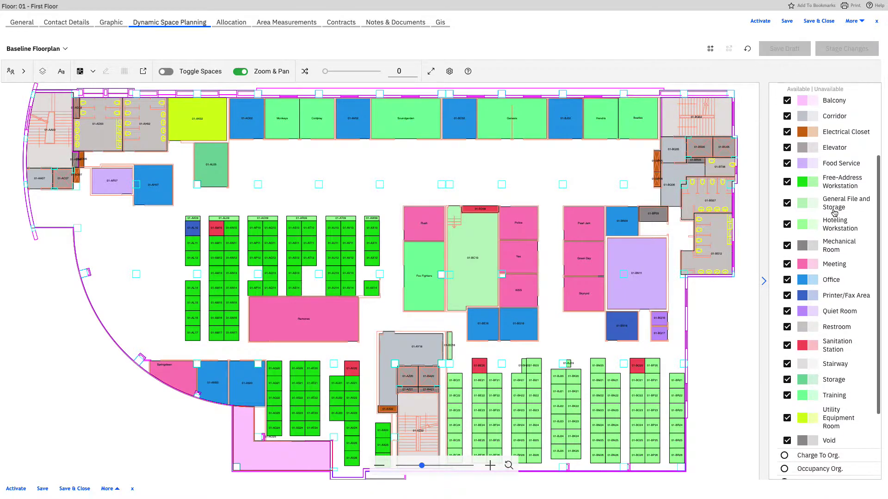
pyautogui.scroll(8, 834, 213)
pyautogui.scroll(2, 834, 212)
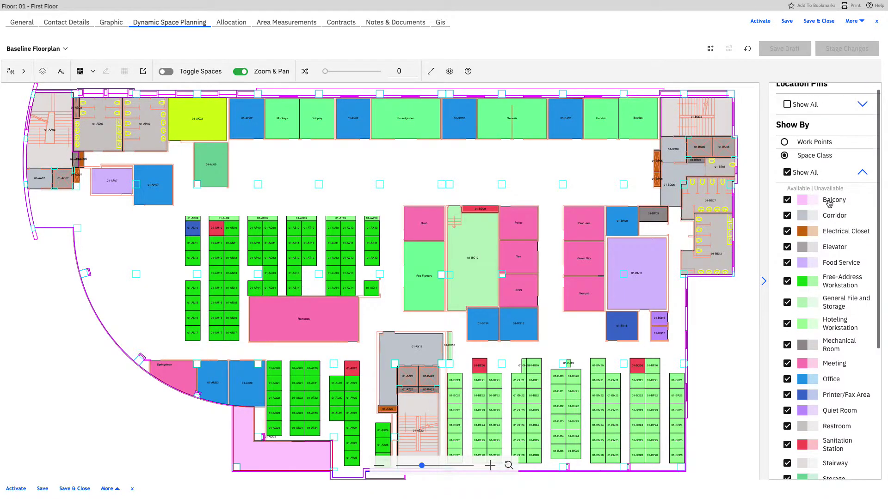
# Step: Preview the plan coloured by Charge To Org., then switch back to Space Class
pyautogui.click(785, 165)
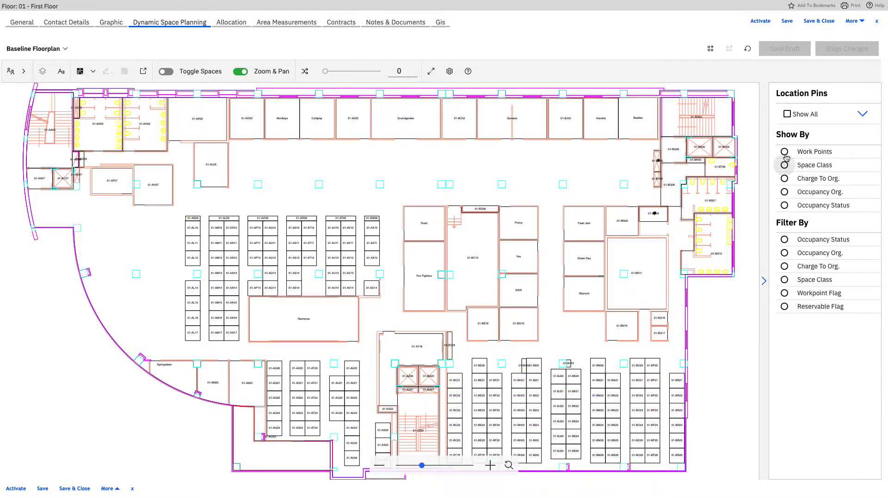
pyautogui.click(785, 179)
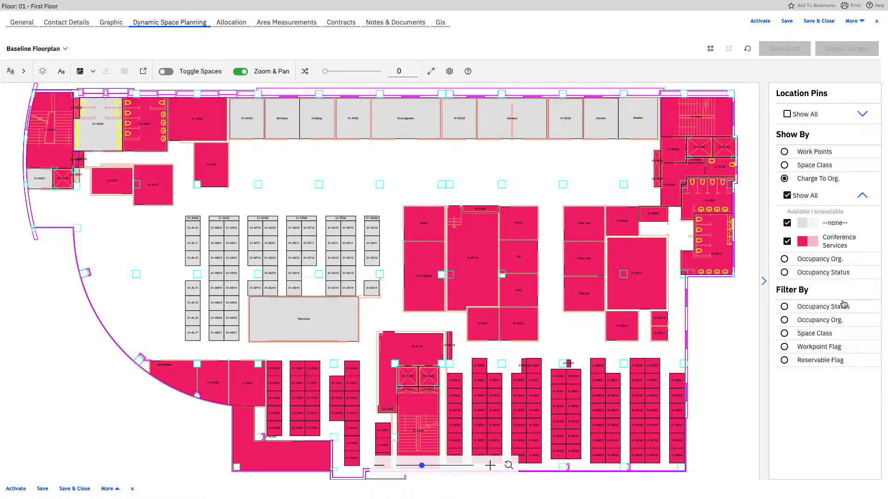
pyautogui.click(810, 168)
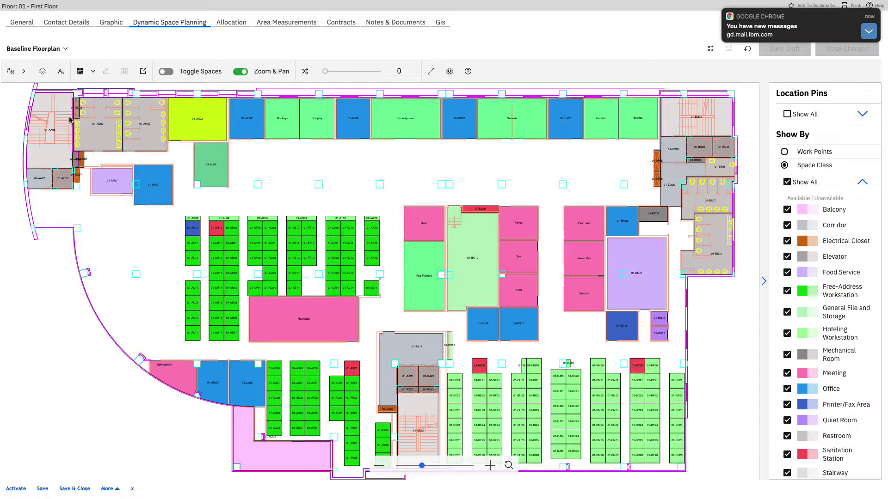
# Step: Turn on Show People and Move People, then collapse the people panel
pyautogui.click(10, 72)
pyautogui.click(17, 112)
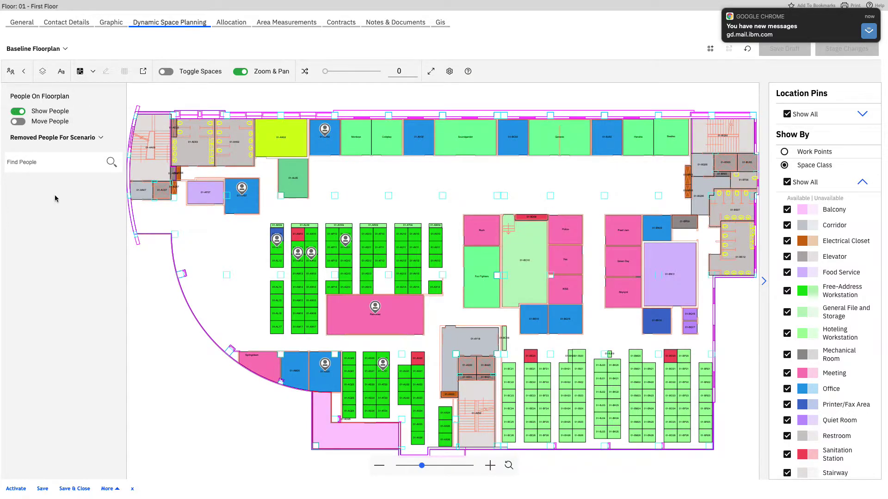
pyautogui.click(17, 122)
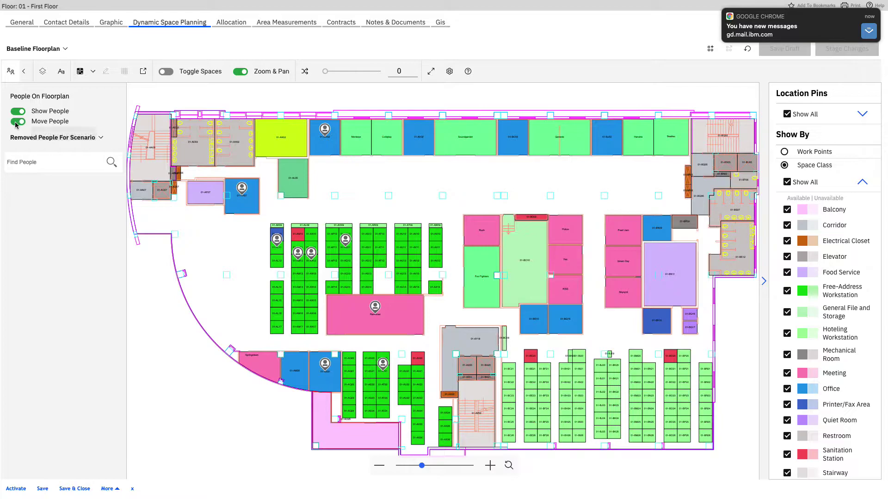
pyautogui.click(11, 72)
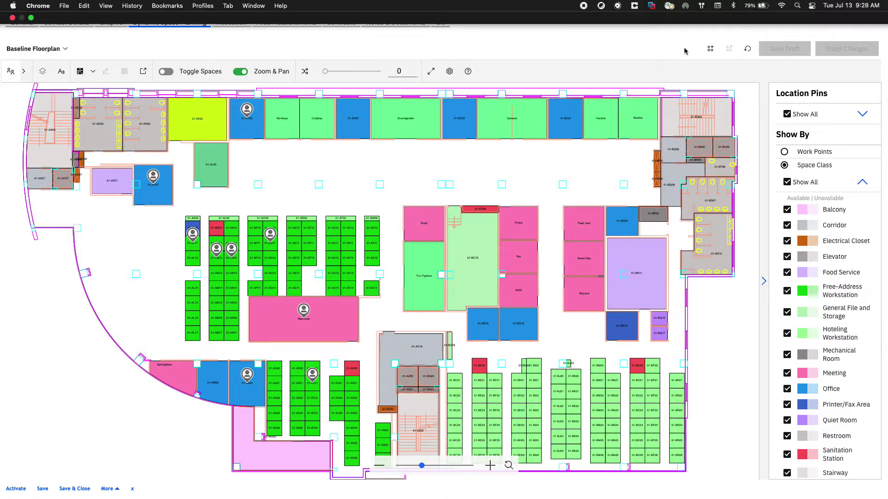
# Step: Create a new scenario named Phase0001 from the baseline and save it
pyautogui.click(711, 49)
pyautogui.click(399, 260)
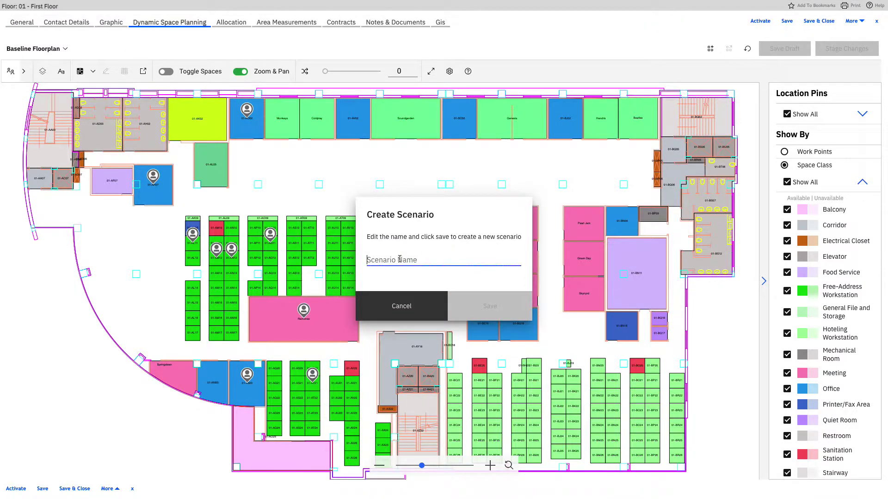
pyautogui.write('Phase')
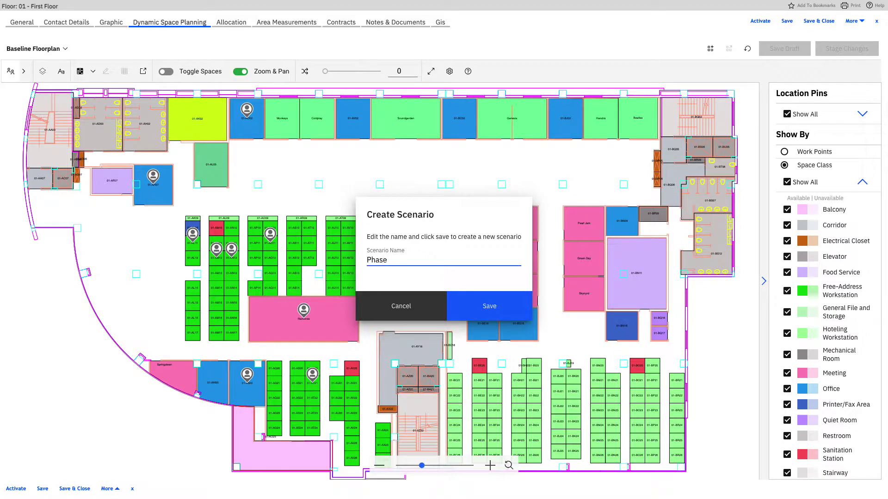
pyautogui.write('001')
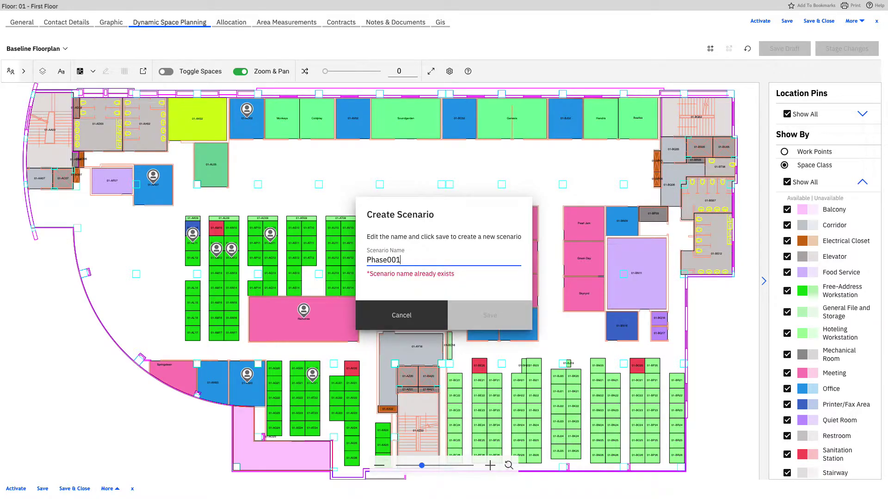
pyautogui.press('BackSpace')
pyautogui.write('01')
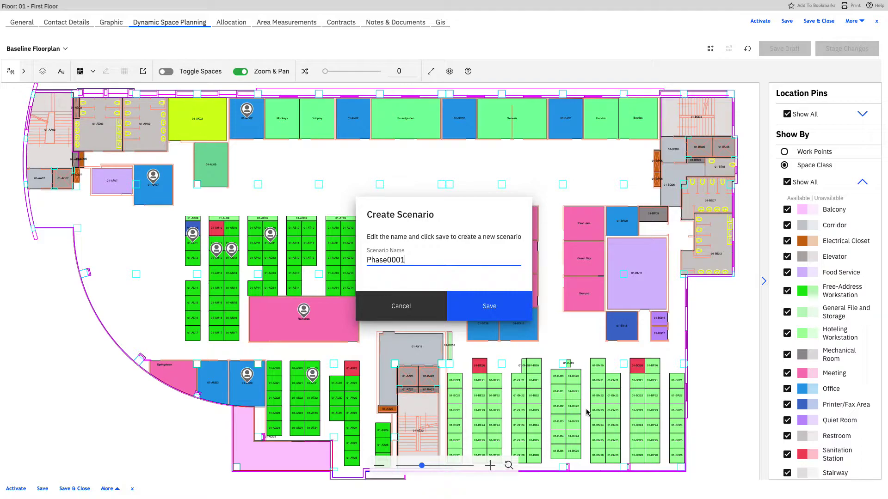
pyautogui.click(489, 310)
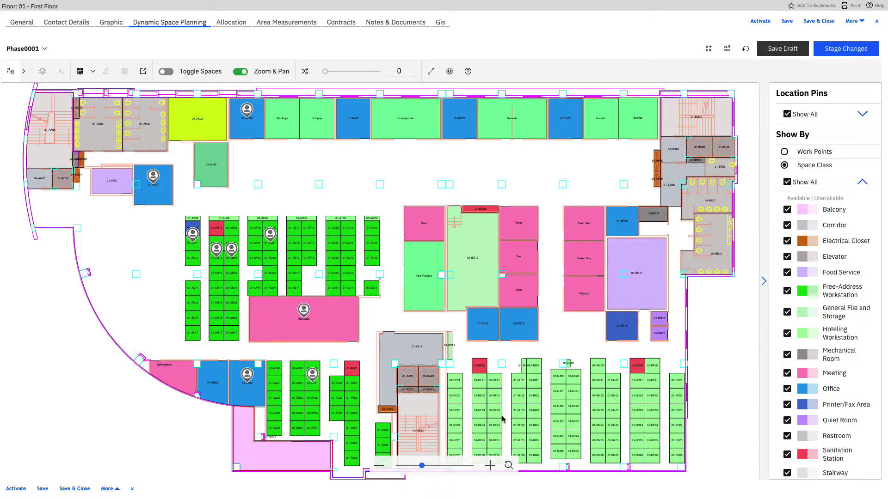
# Step: Set the scenario's distance factor to 72
pyautogui.click(305, 73)
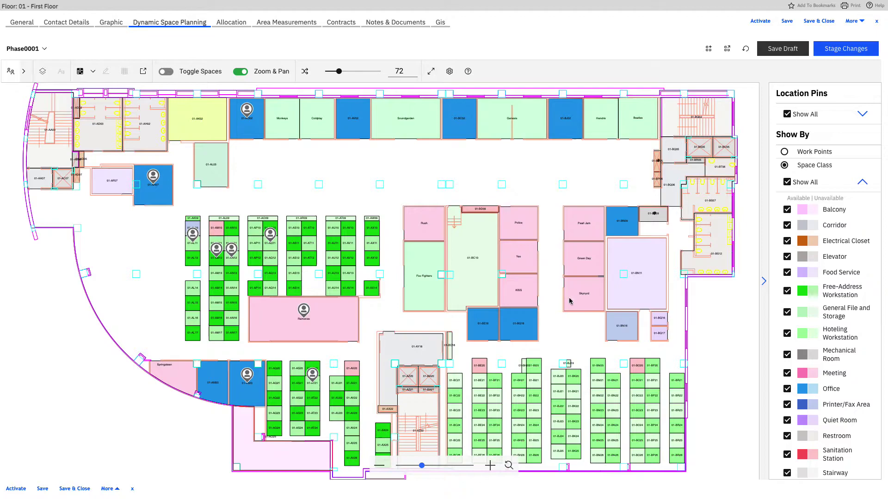
# Step: Toggle availability of Police, KISS, Green Day, Hendrix, Soundgarden and Monkeys rooms
pyautogui.click(166, 72)
pyautogui.click(530, 219)
pyautogui.click(521, 283)
pyautogui.click(592, 255)
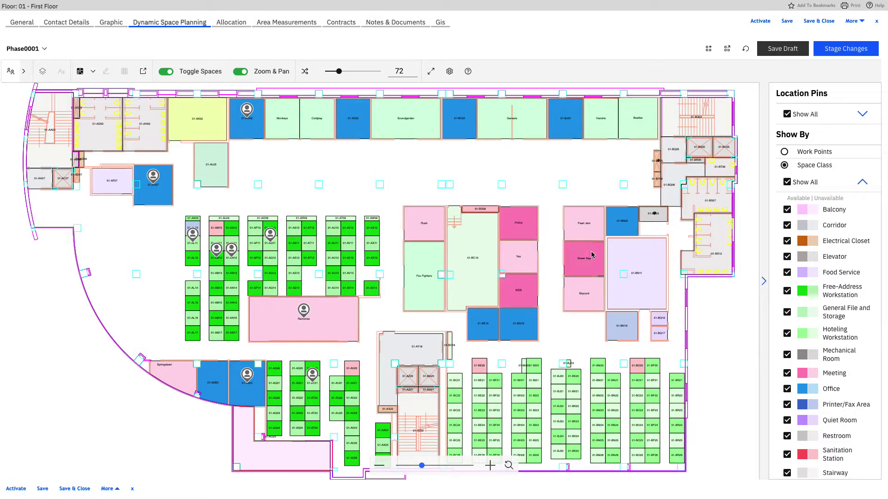
pyautogui.click(607, 130)
pyautogui.click(409, 123)
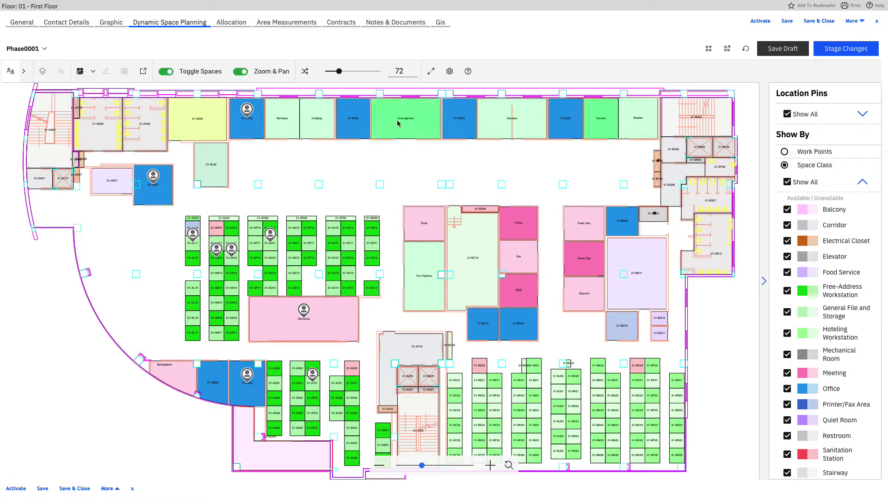
pyautogui.click(289, 121)
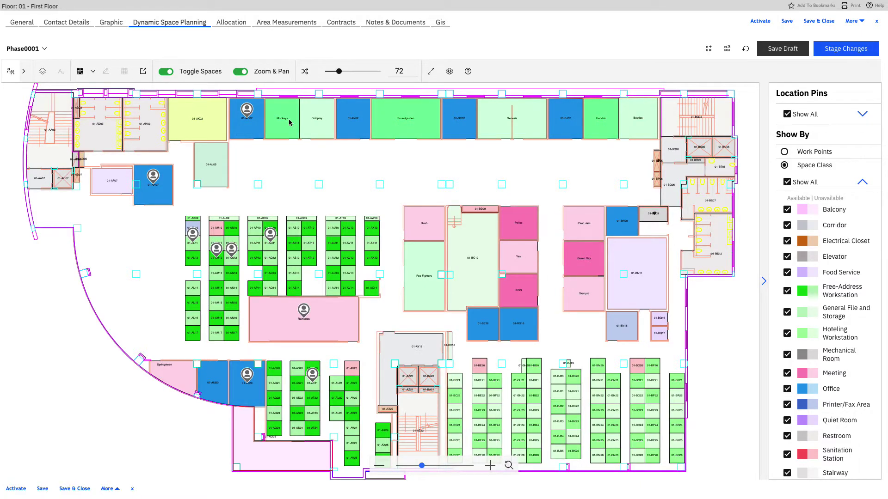
# Step: Select all unavailable spaces by box-selecting the whole plan in Select Unavailable Spaces mode
pyautogui.click(79, 73)
pyautogui.click(92, 72)
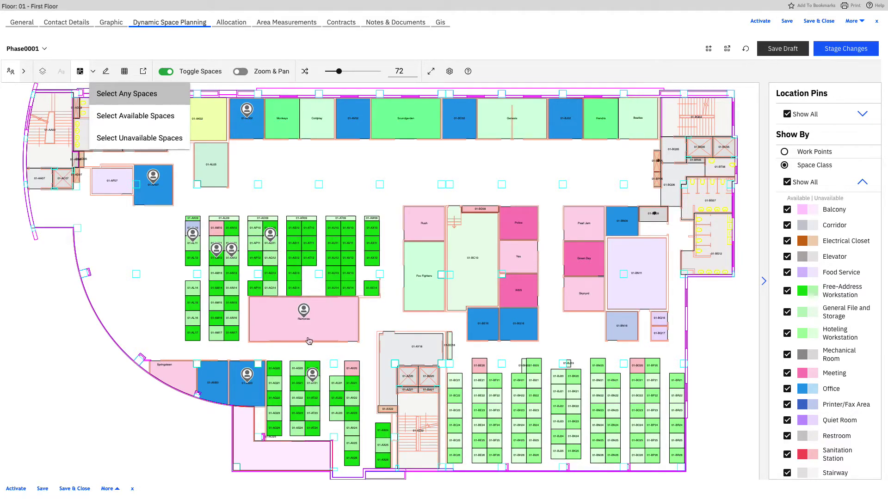
pyautogui.click(140, 138)
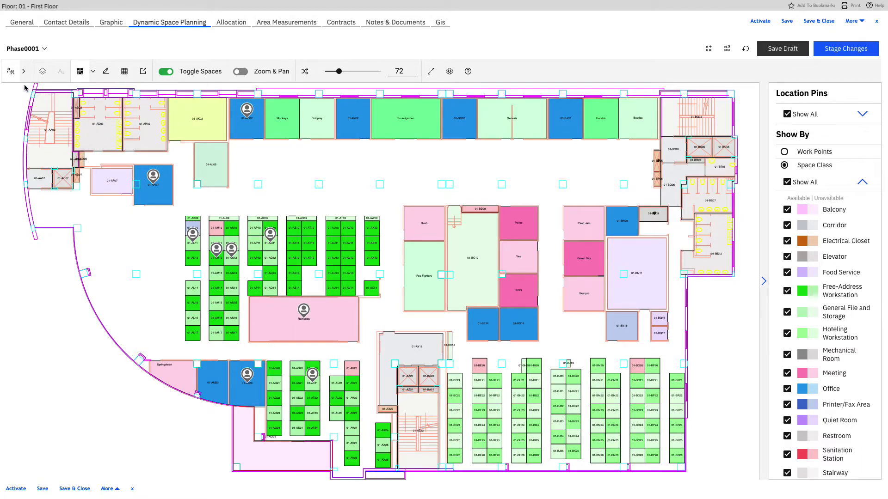
pyautogui.moveTo(25, 87); pyautogui.dragTo(744, 492)
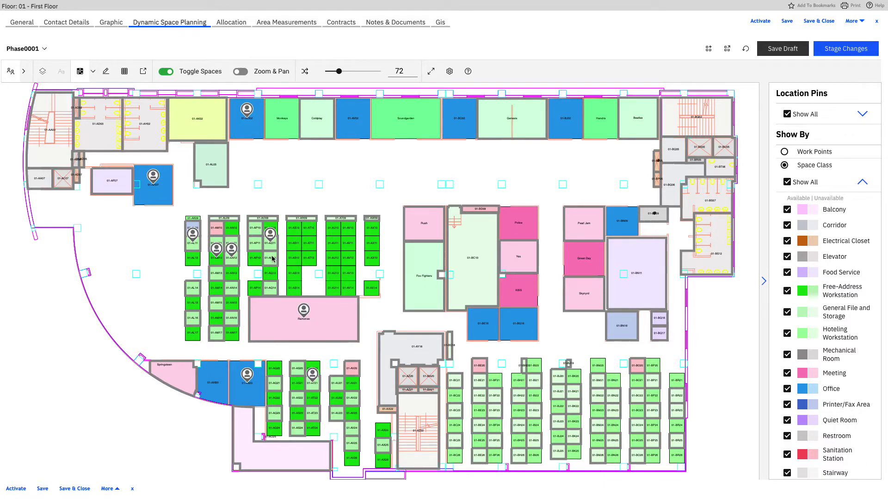
# Step: Remove people from the selected spaces and place two back on desks 01-AS10 and 01-AV12
pyautogui.click(106, 73)
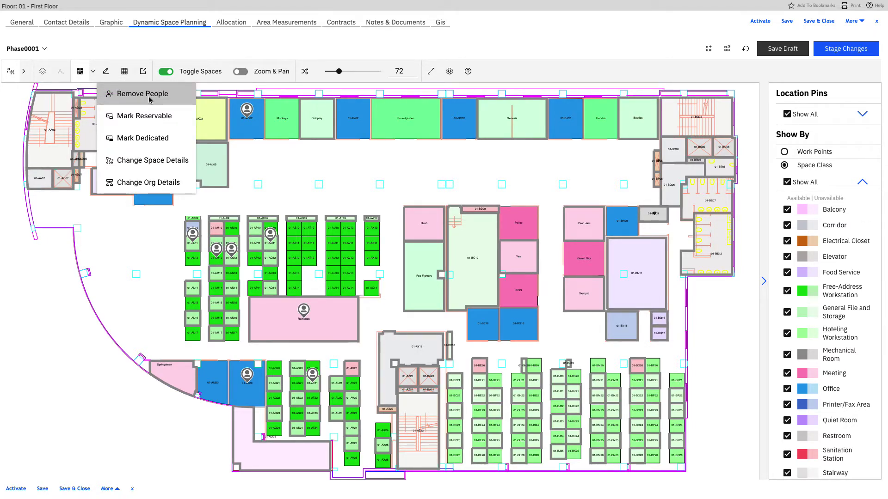
pyautogui.click(10, 73)
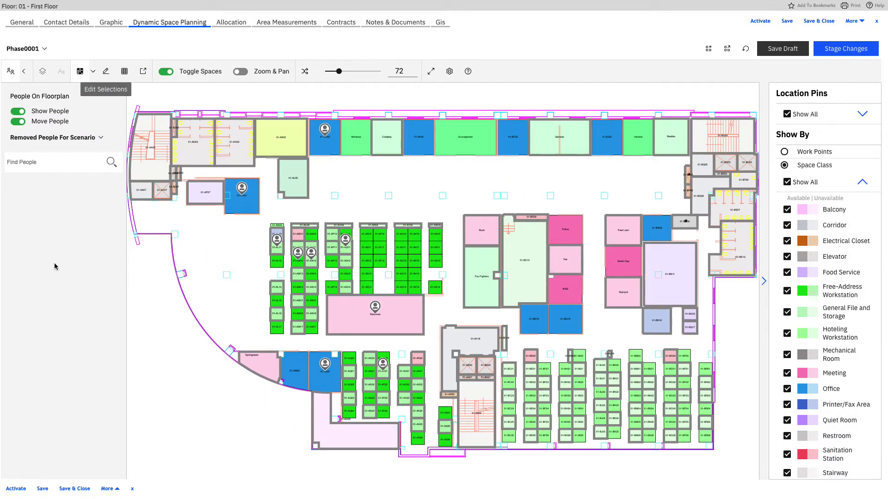
pyautogui.click(105, 73)
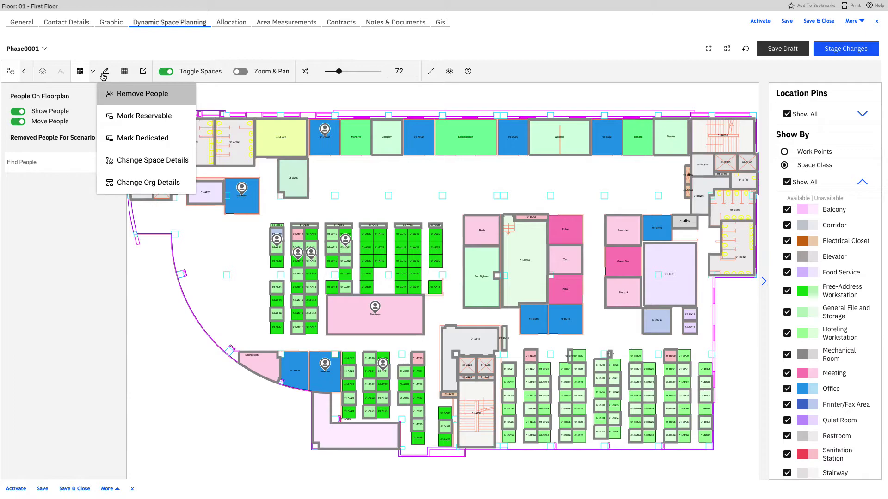
pyautogui.click(146, 95)
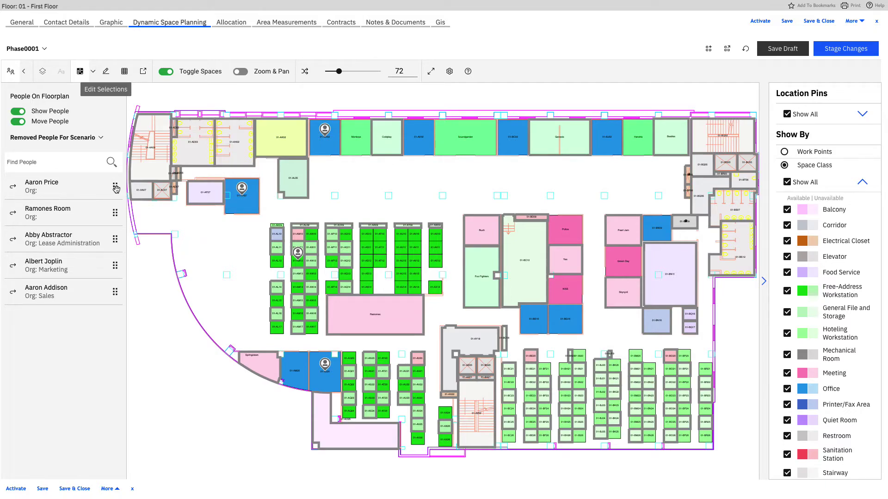
pyautogui.moveTo(116, 188); pyautogui.dragTo(367, 241)
pyautogui.moveTo(114, 186); pyautogui.dragTo(414, 265)
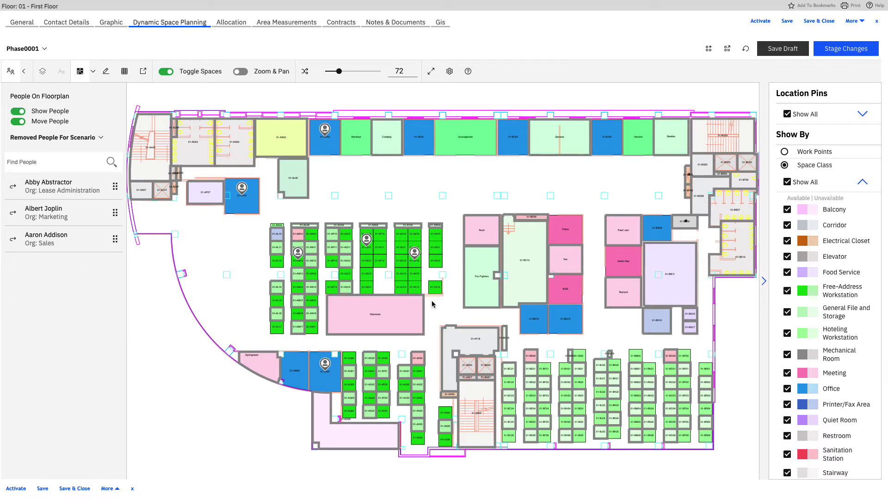
# Step: Collapse the people panel and box-select the left workstation blocks using Select Any Spaces
pyautogui.click(11, 71)
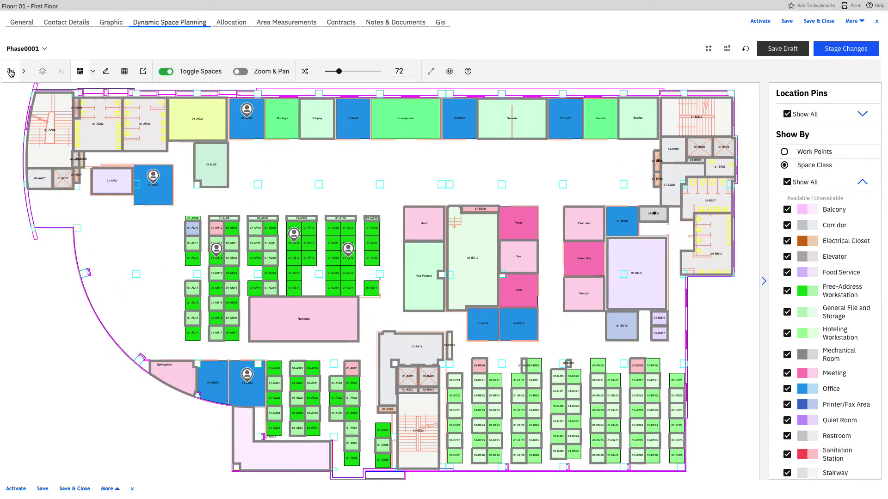
pyautogui.click(93, 71)
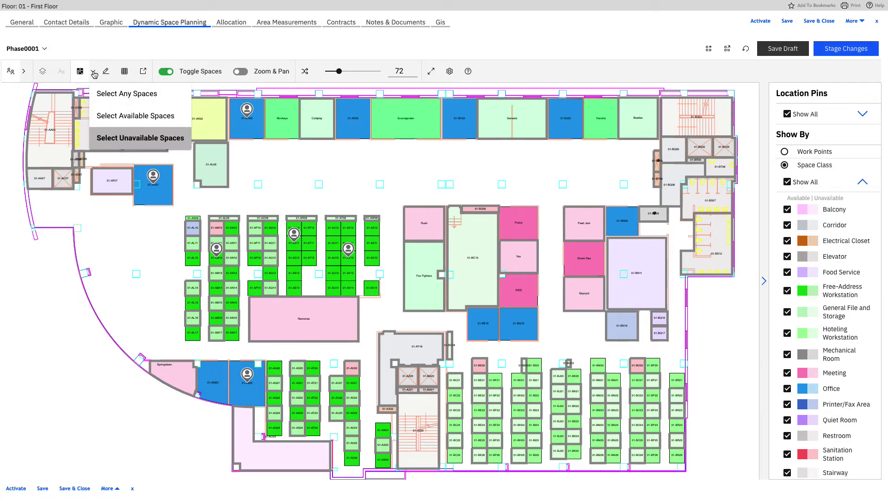
pyautogui.click(112, 95)
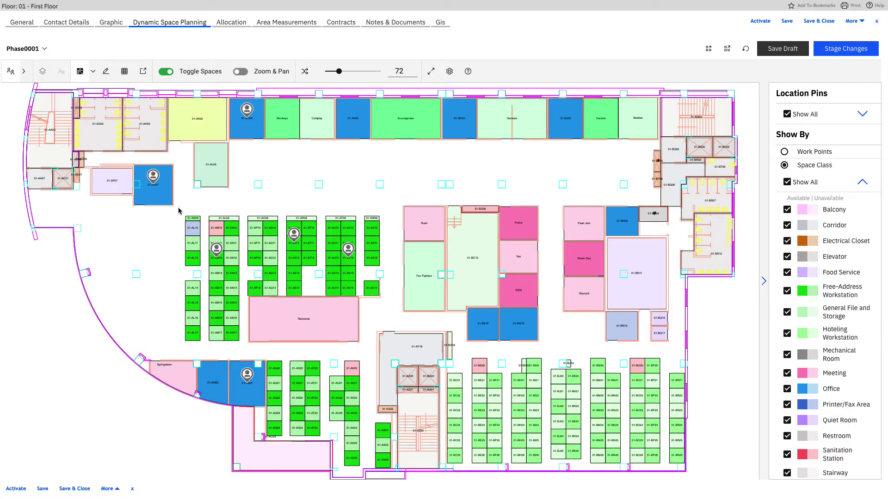
pyautogui.moveTo(178, 211); pyautogui.dragTo(393, 351)
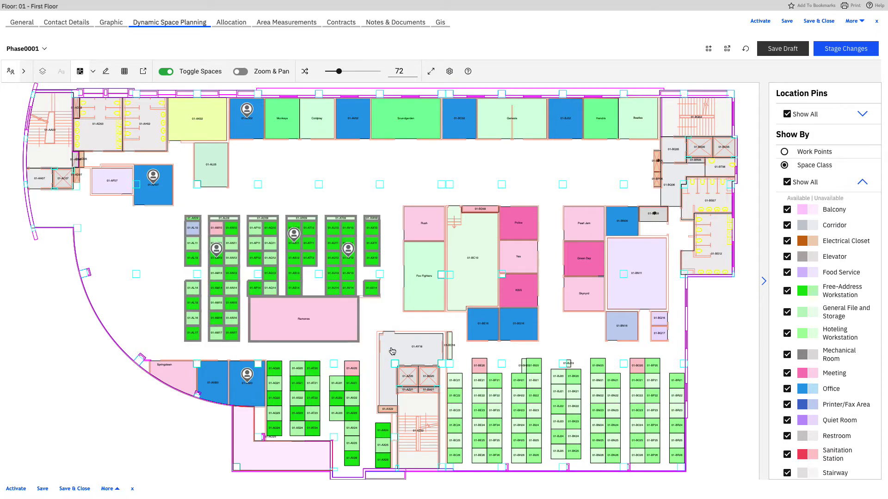
# Step: Replace the selected spaces' Charge To organization with External Affairs\Marketing
pyautogui.click(106, 72)
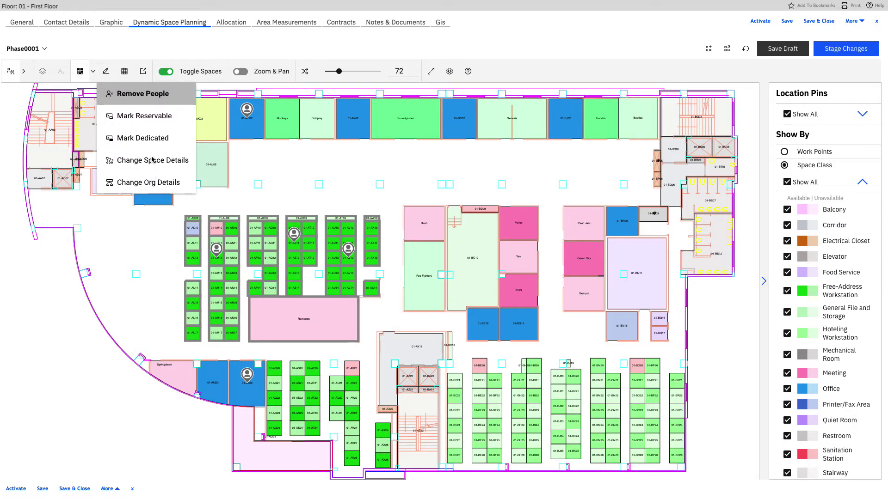
pyautogui.click(147, 183)
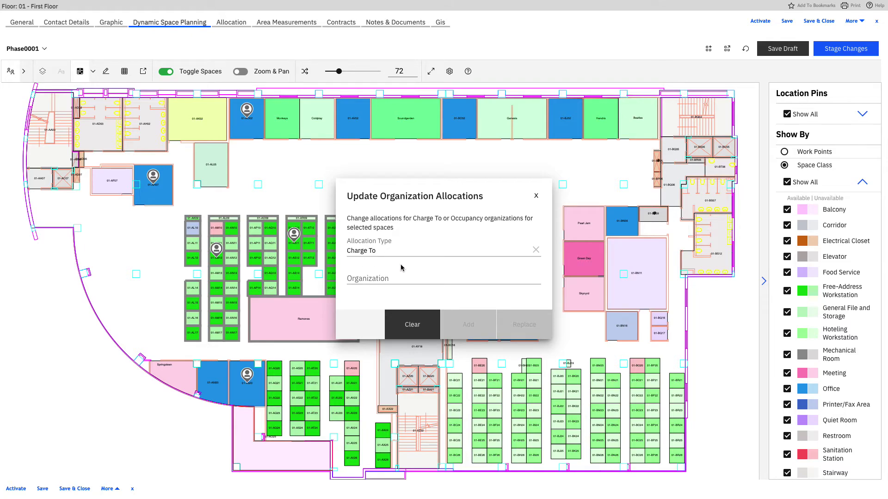
pyautogui.click(381, 280)
pyautogui.write('marketing')
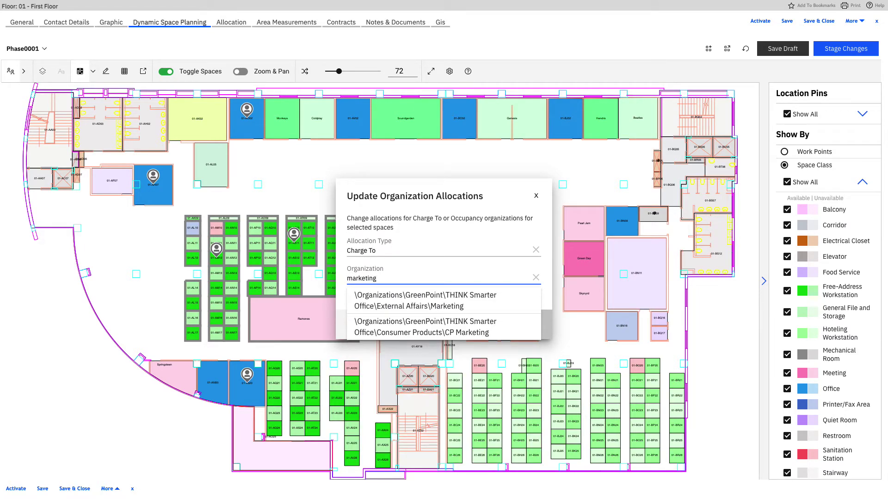
pyautogui.click(463, 296)
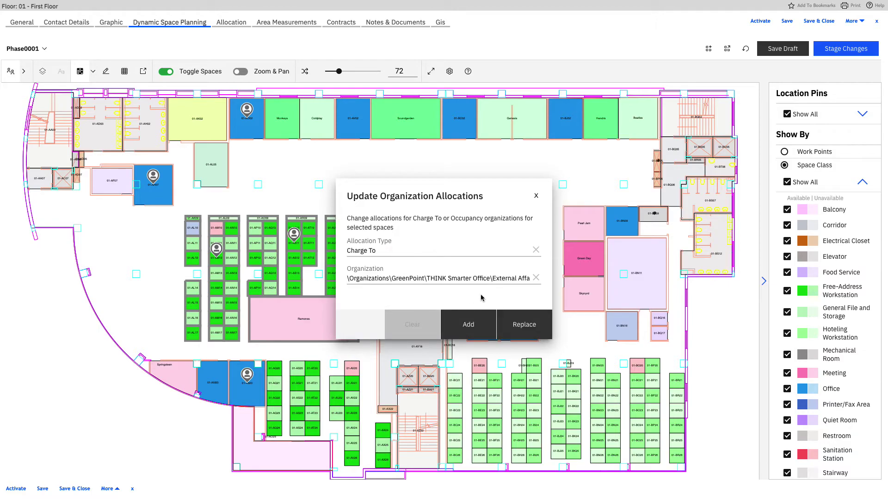
pyautogui.click(528, 330)
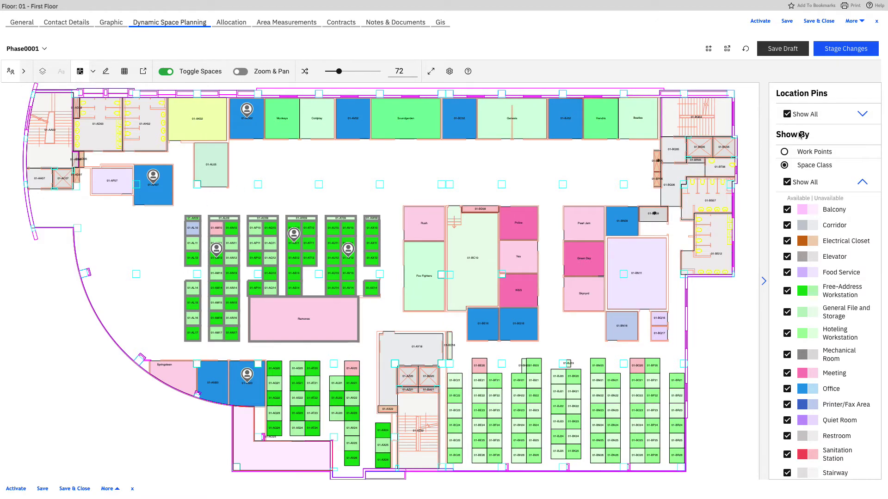
# Step: Colour the floorplan by Charge To Org. and save Phase0001 as a draft
pyautogui.click(805, 167)
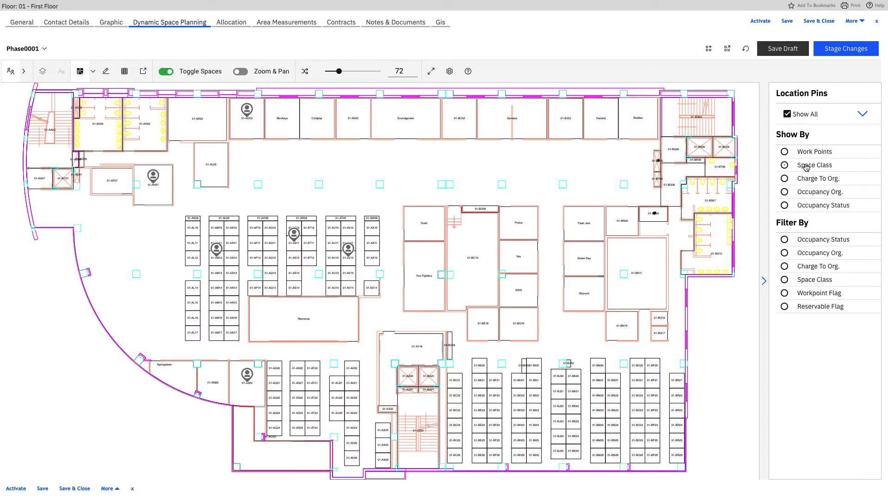
pyautogui.click(784, 179)
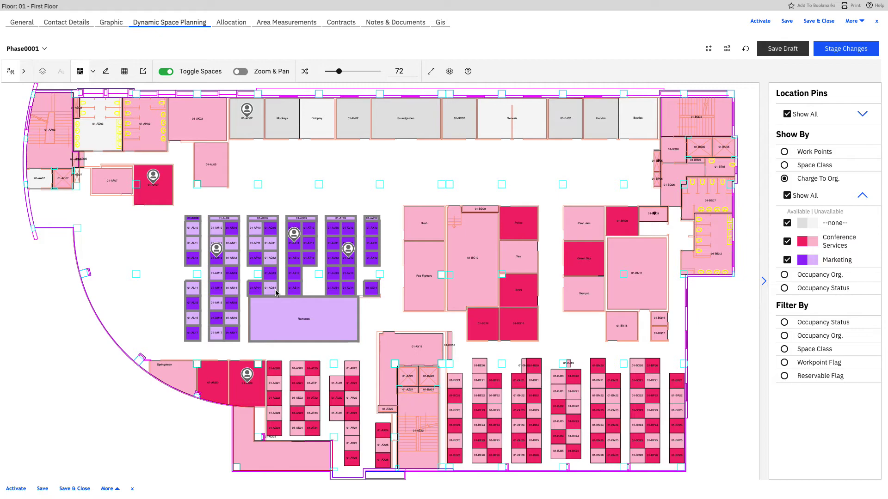
pyautogui.click(792, 50)
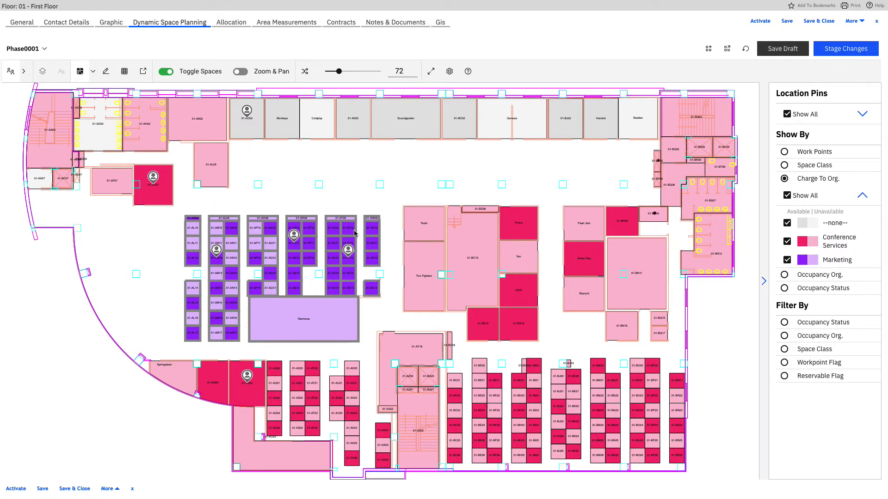
# Step: In the selected desk blocks' org details, add Finance as a second Charge To organization alongside Marketing
pyautogui.click(105, 71)
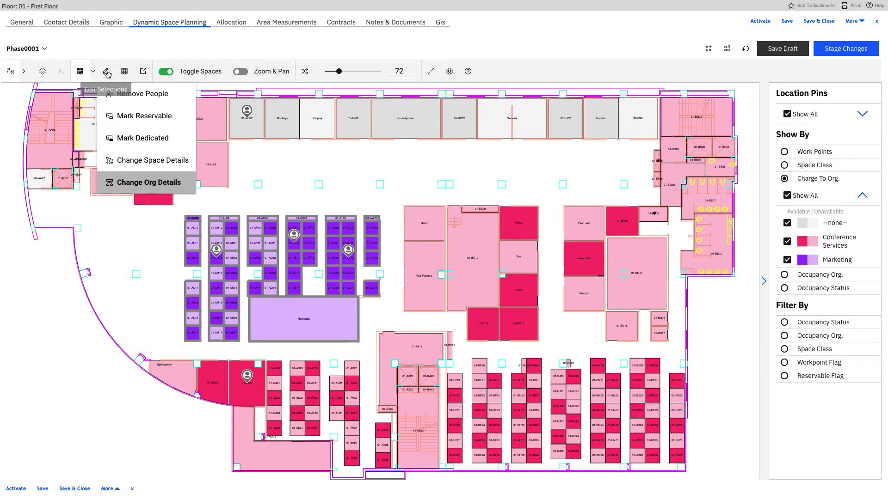
pyautogui.click(146, 185)
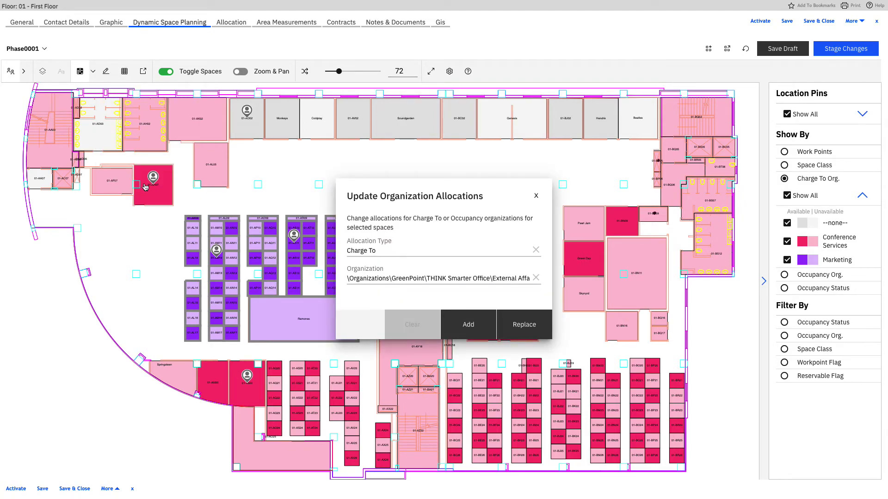
pyautogui.click(536, 278)
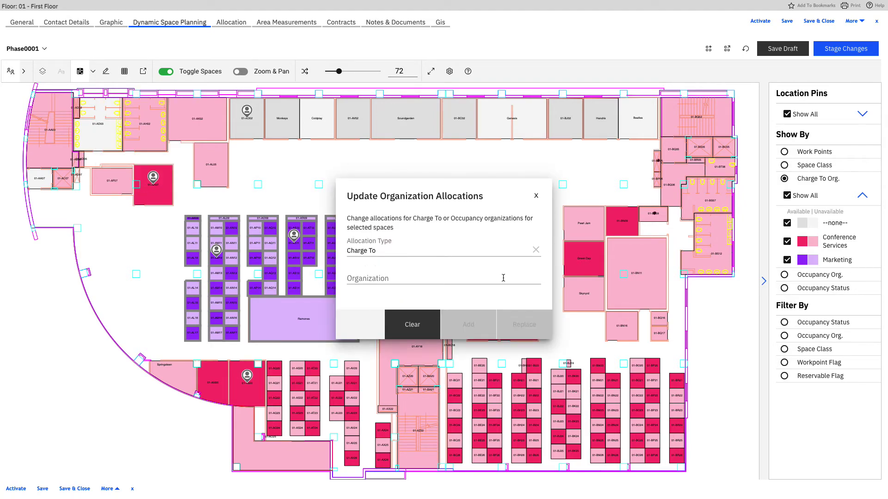
pyautogui.click(466, 279)
pyautogui.write('fice\\Fin')
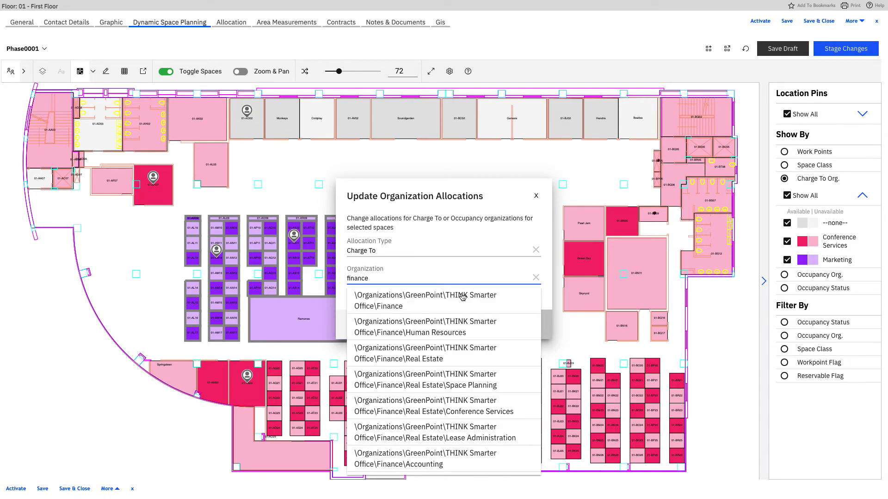
pyautogui.write('ance')
pyautogui.click(462, 298)
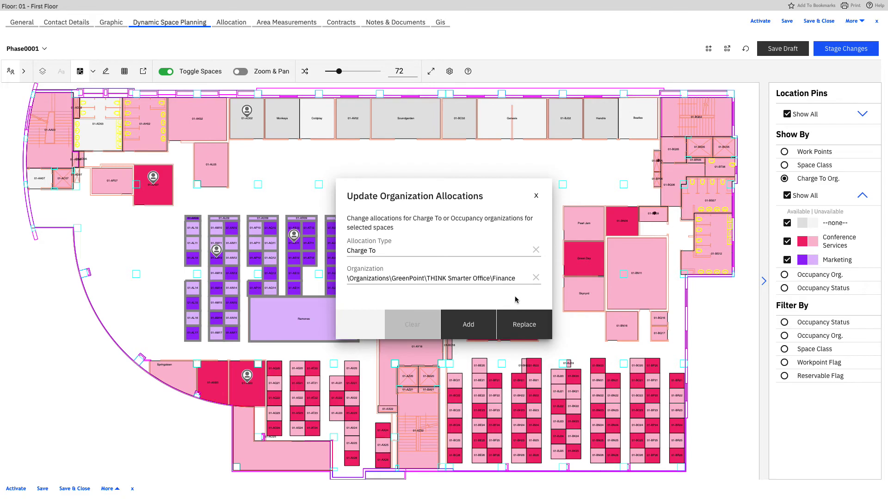
pyautogui.click(471, 329)
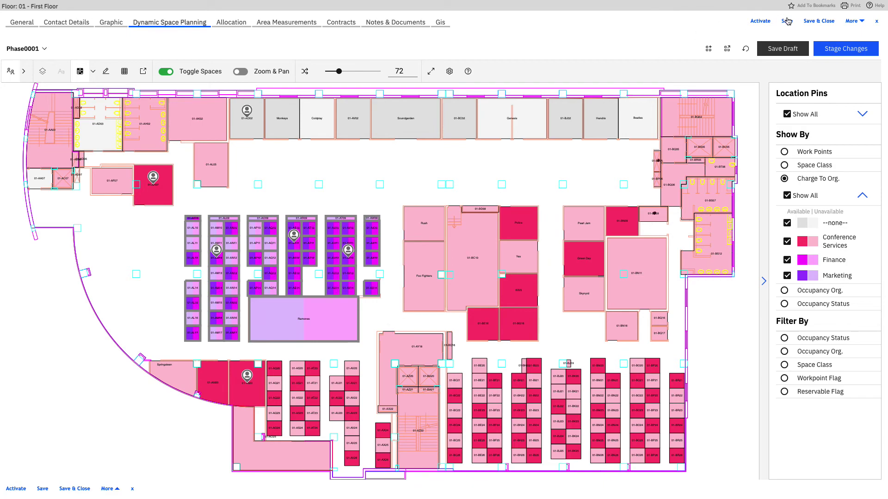
# Step: Reload the plan to discard the unsaved Finance allocation
pyautogui.click(746, 53)
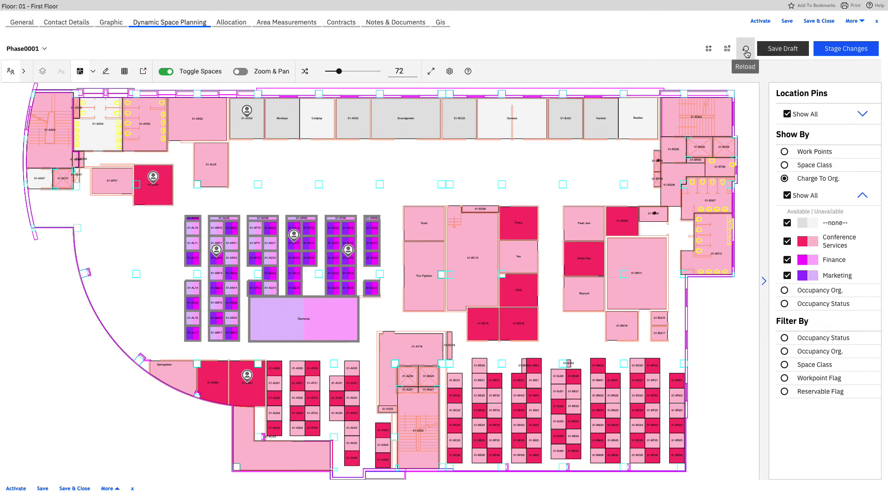